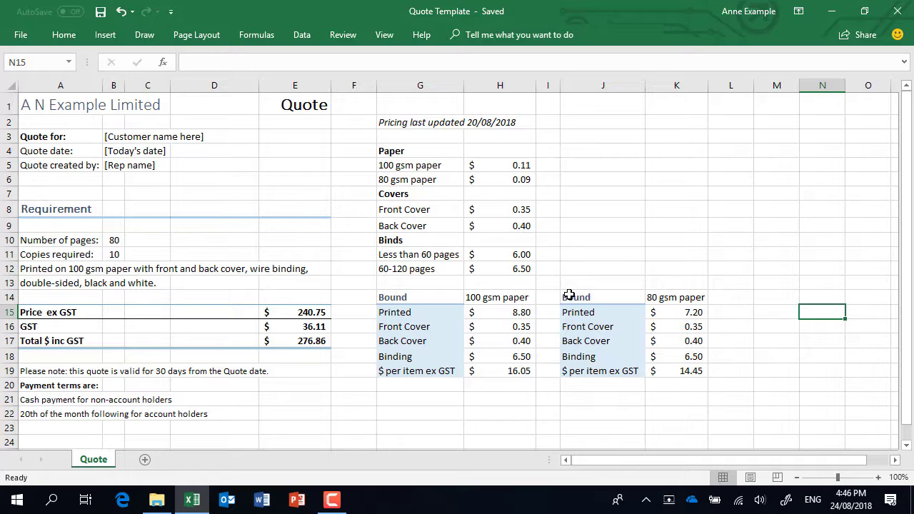
Step: Enter 75 pages in B10 and 8 copies in B11, making the quote total $213.90
{"action": "left_click", "coordinate": [175, 206]}
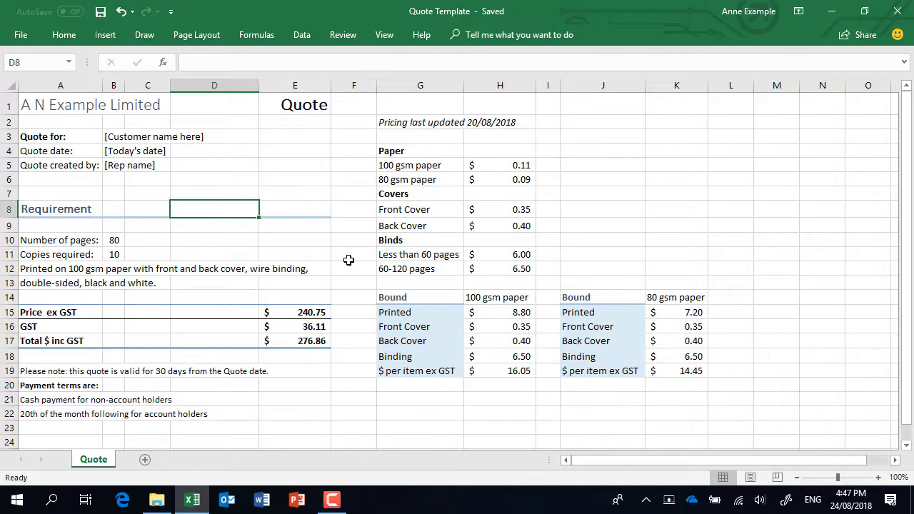
{"action": "left_click", "coordinate": [115, 238]}
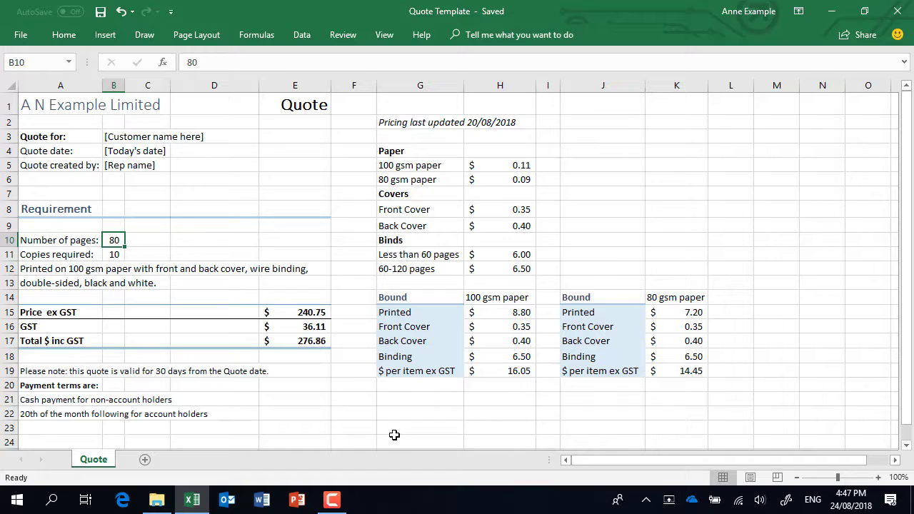
{"action": "type", "text": "75"}
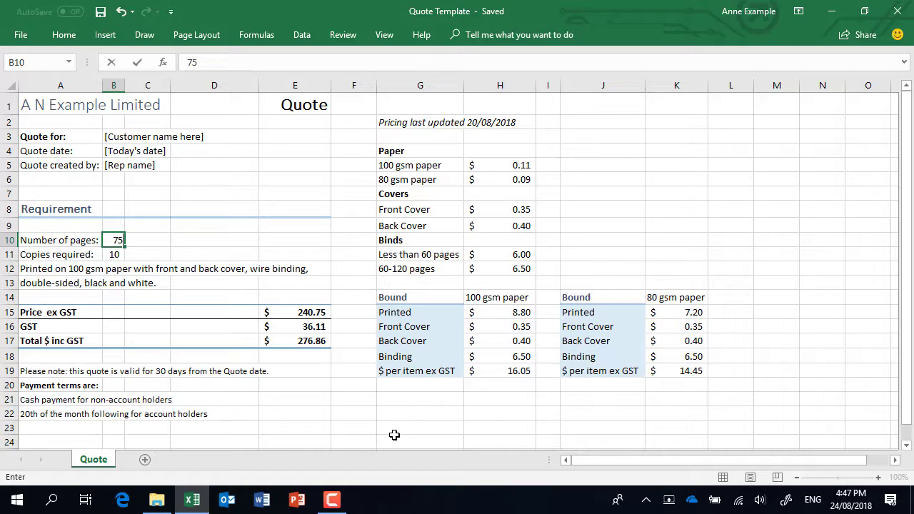
{"action": "key", "text": "Return"}
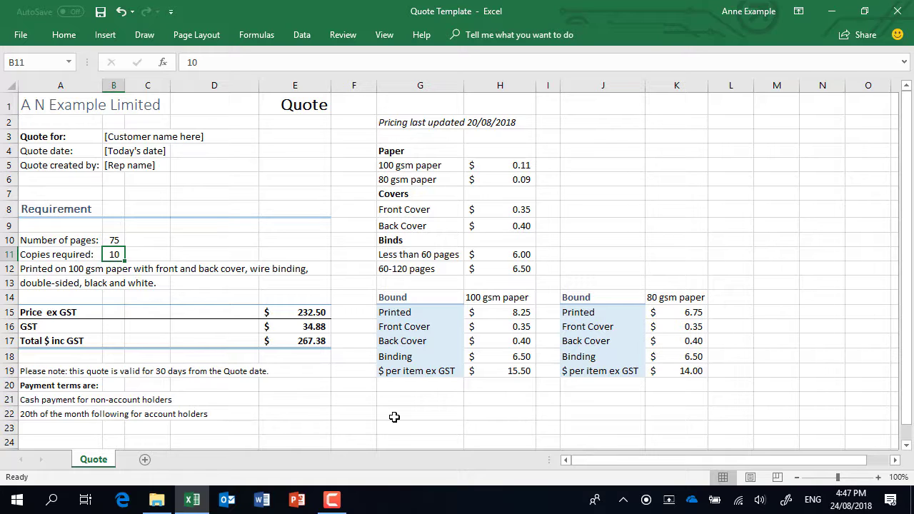
{"action": "type", "text": "8"}
{"action": "key", "text": "Return"}
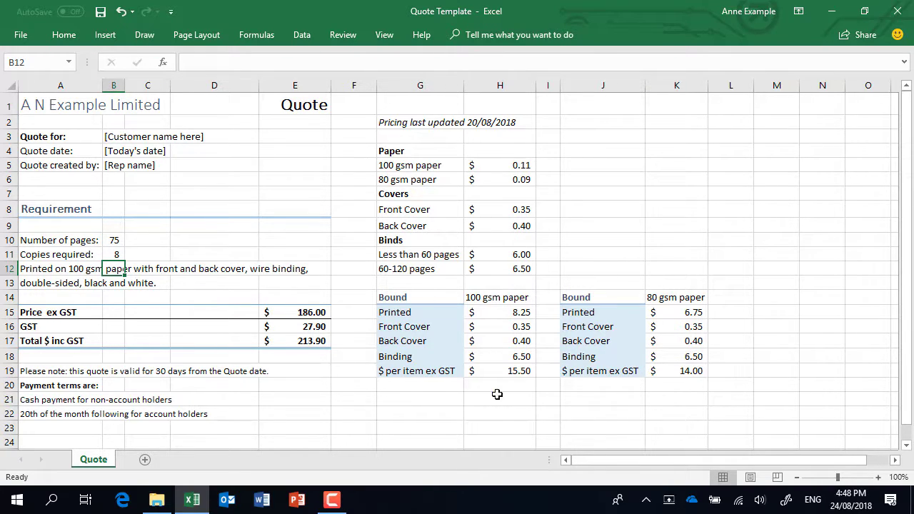
{"action": "double_click", "coordinate": [492, 312]}
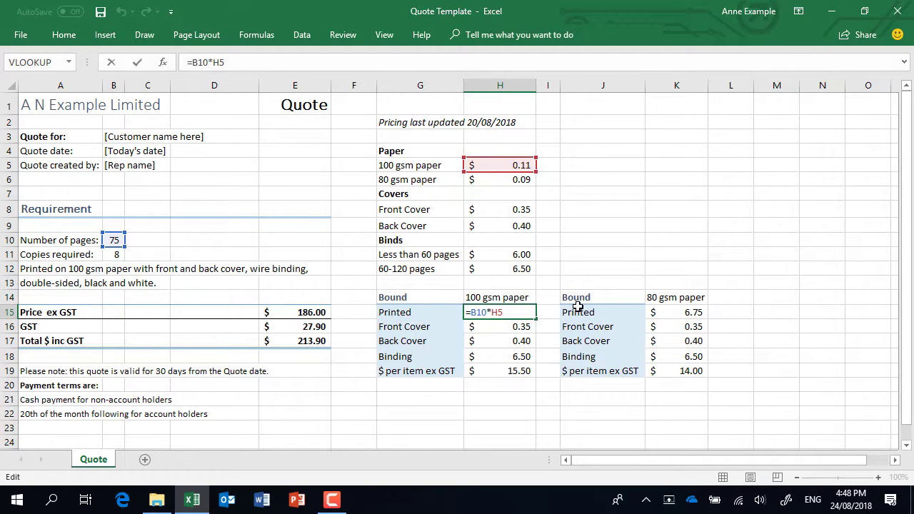
{"action": "key", "text": "Return"}
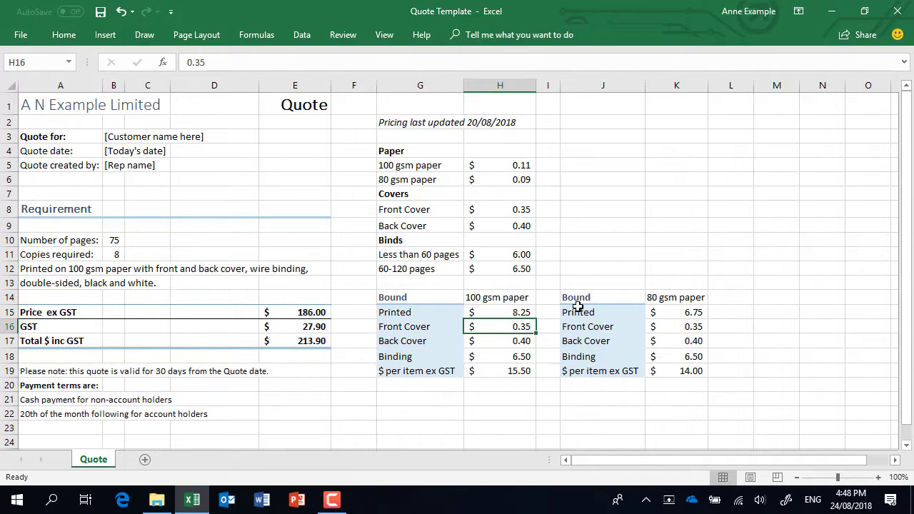
{"action": "key", "text": "Down"}
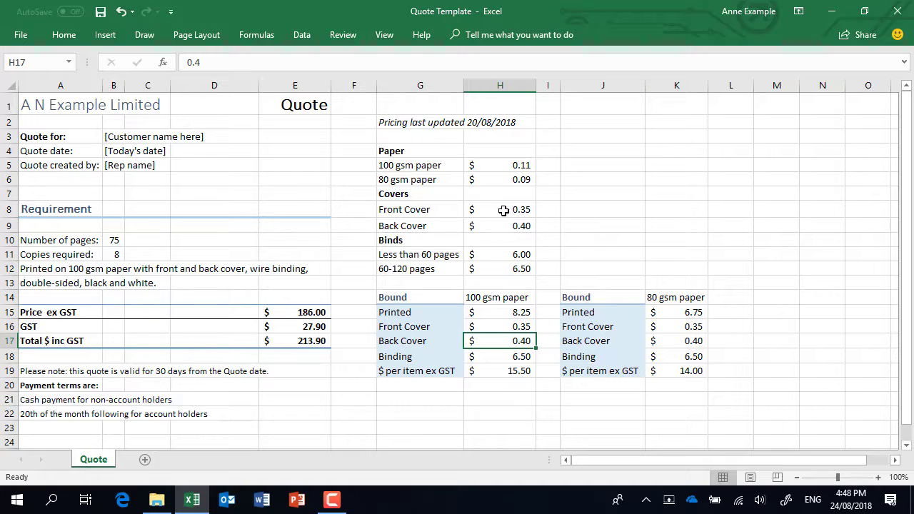
{"action": "left_click", "coordinate": [495, 371]}
{"action": "key", "text": "alt+equal"}
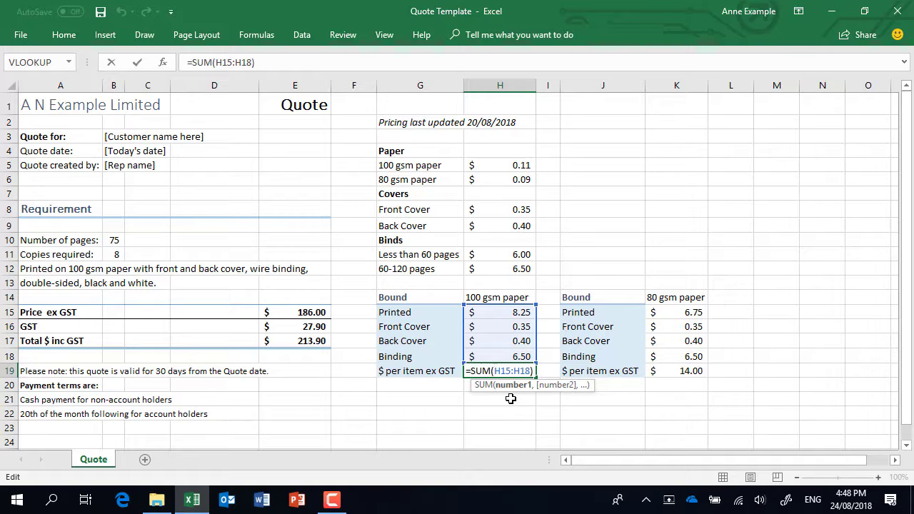
{"action": "key", "text": "Return"}
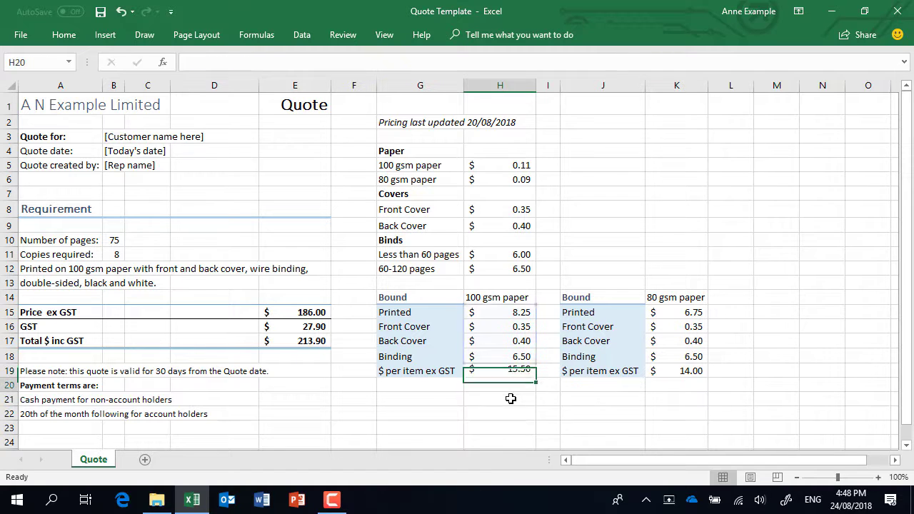
{"action": "double_click", "coordinate": [301, 315]}
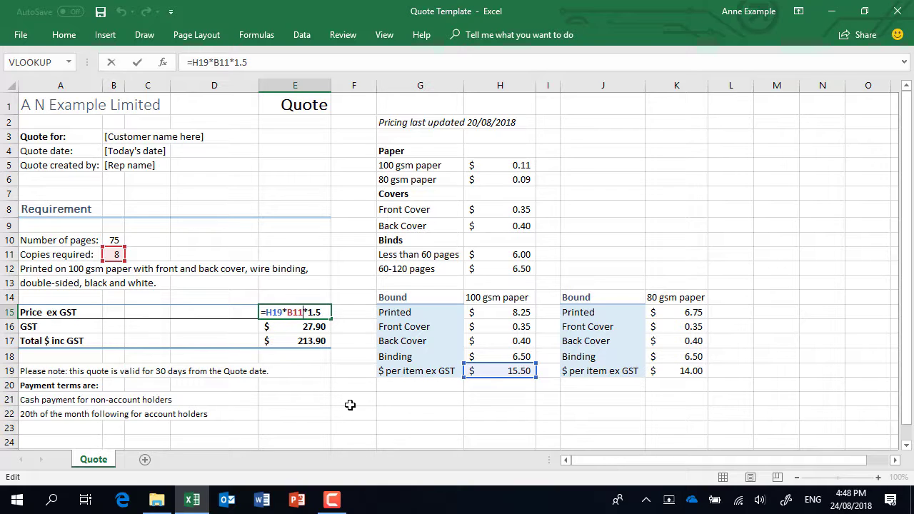
{"action": "key", "text": "Return"}
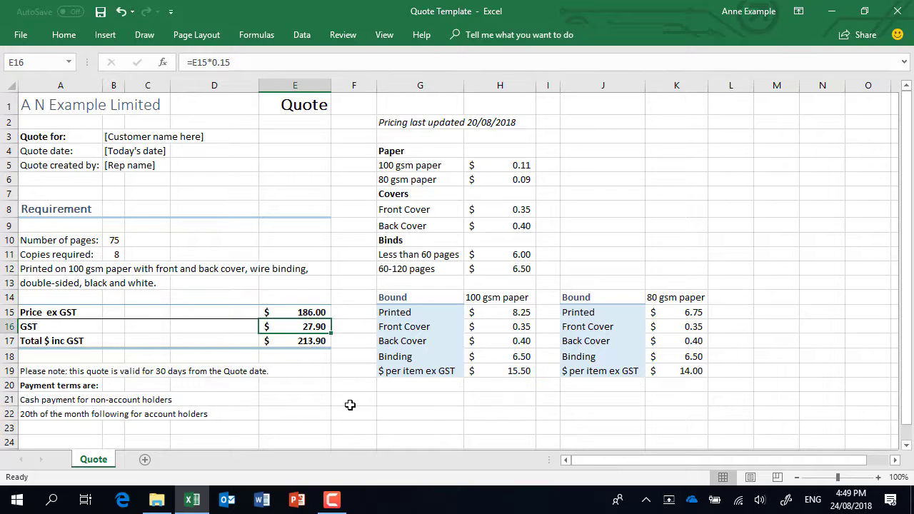
{"action": "double_click", "coordinate": [296, 328]}
{"action": "key", "text": "Return"}
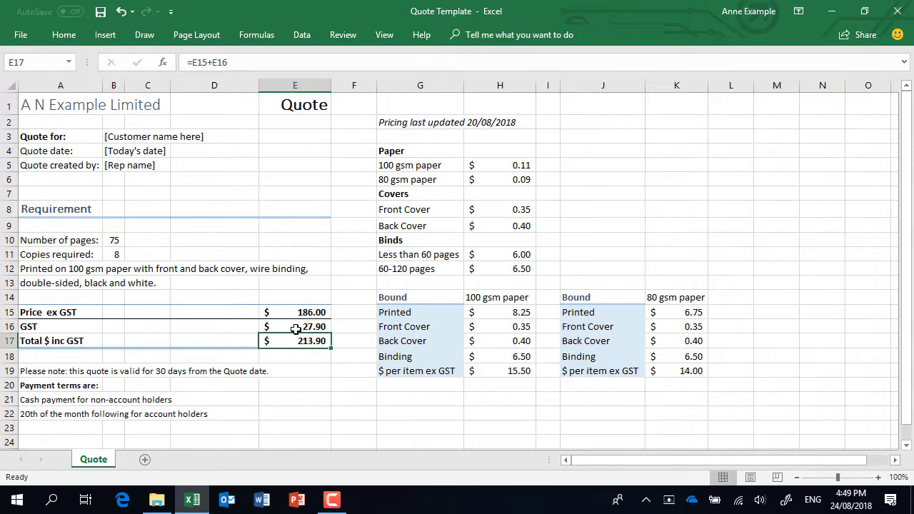
{"action": "double_click", "coordinate": [293, 341]}
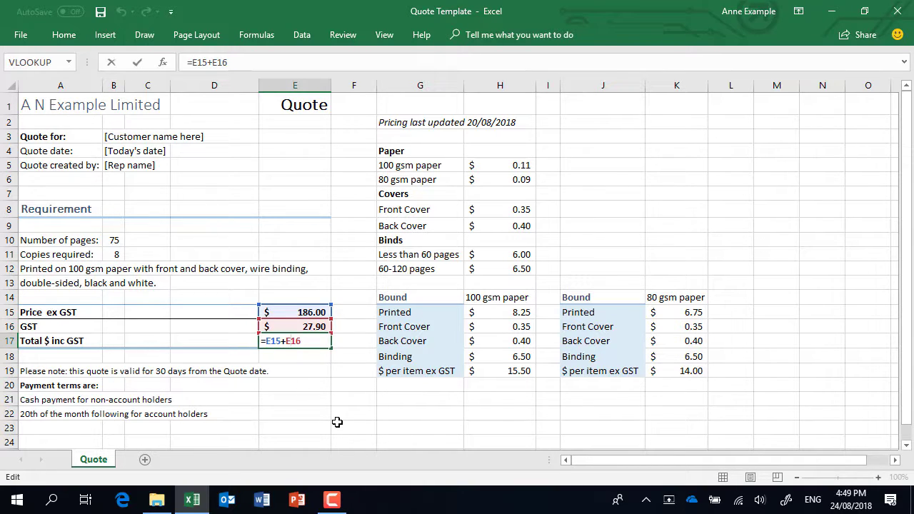
{"action": "key", "text": "Return"}
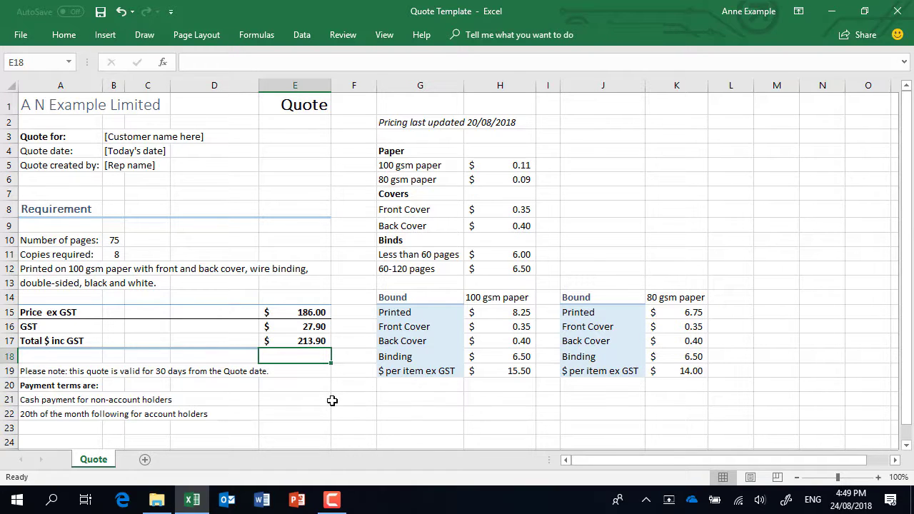
{"action": "left_click", "coordinate": [333, 400]}
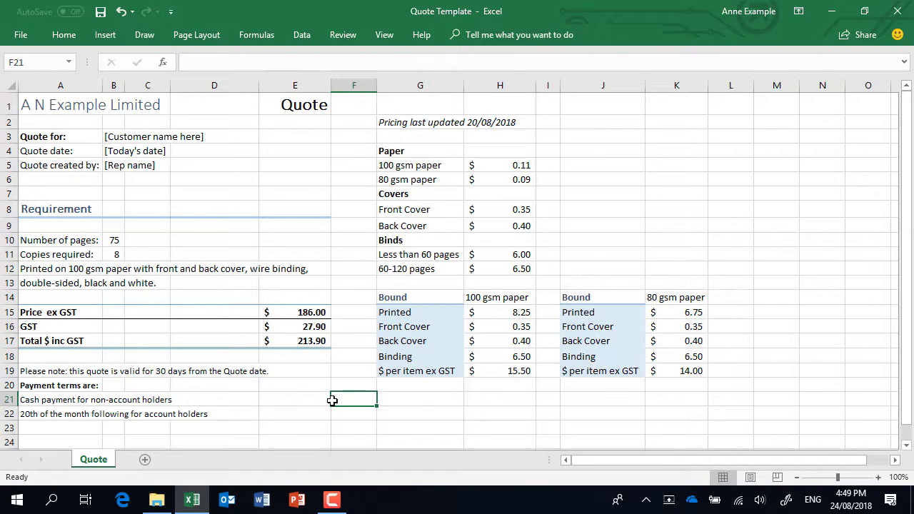
{"action": "left_click", "coordinate": [407, 429]}
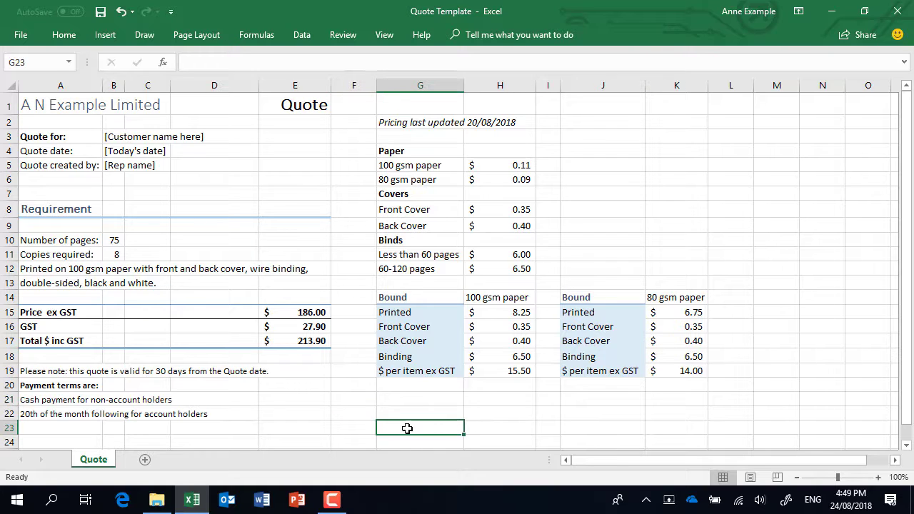
{"action": "left_click", "coordinate": [313, 312]}
{"action": "double_click", "coordinate": [313, 311]}
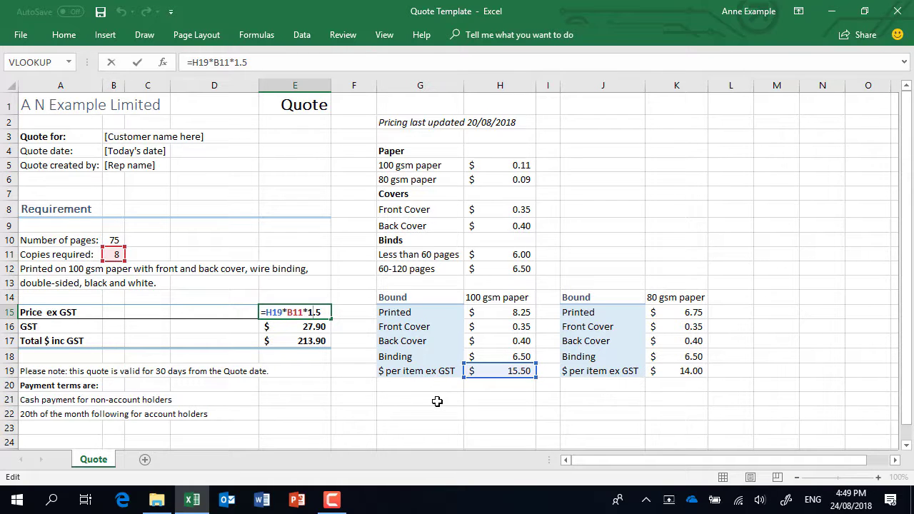
{"action": "key", "text": "Return"}
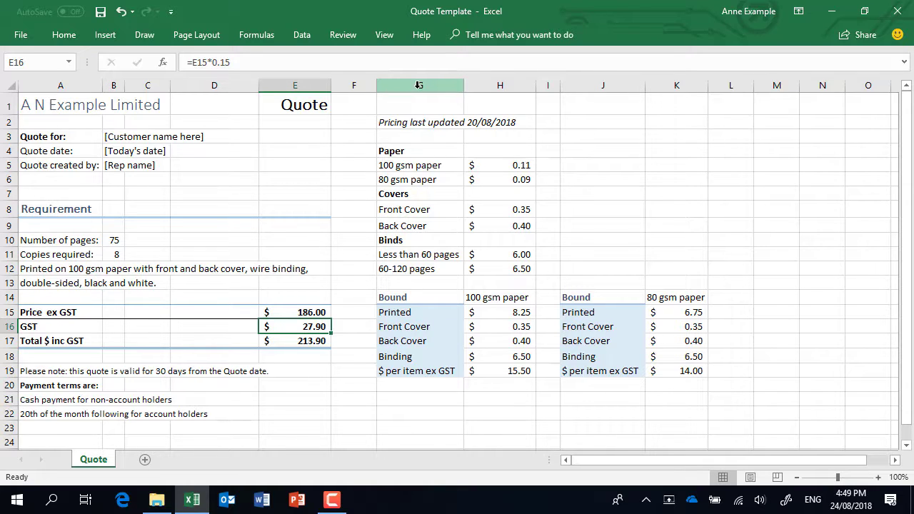
{"action": "left_click_drag", "start_coordinate": [419, 85], "coordinate": [700, 102]}
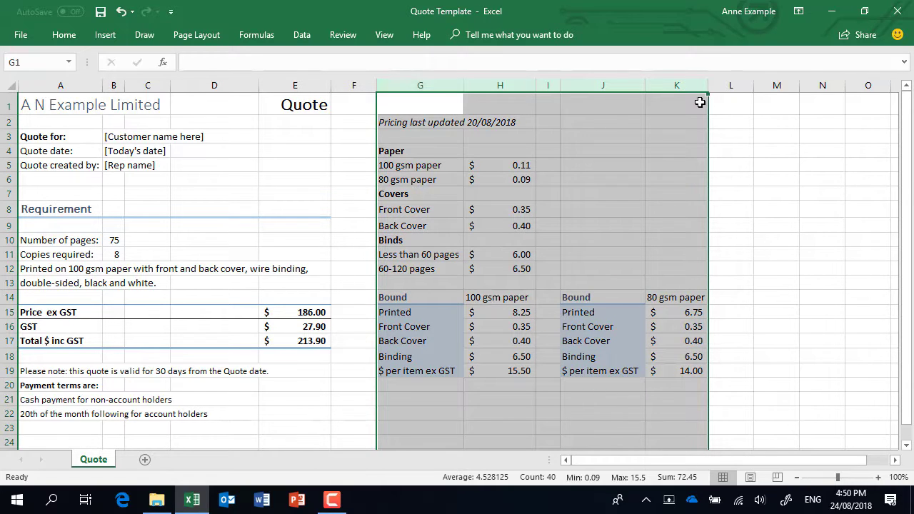
{"action": "left_click", "coordinate": [61, 36]}
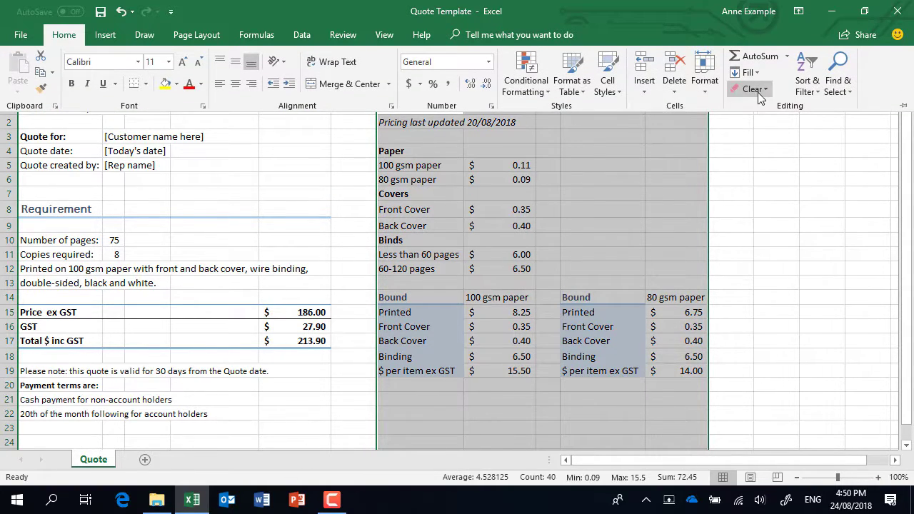
{"action": "left_click", "coordinate": [771, 89]}
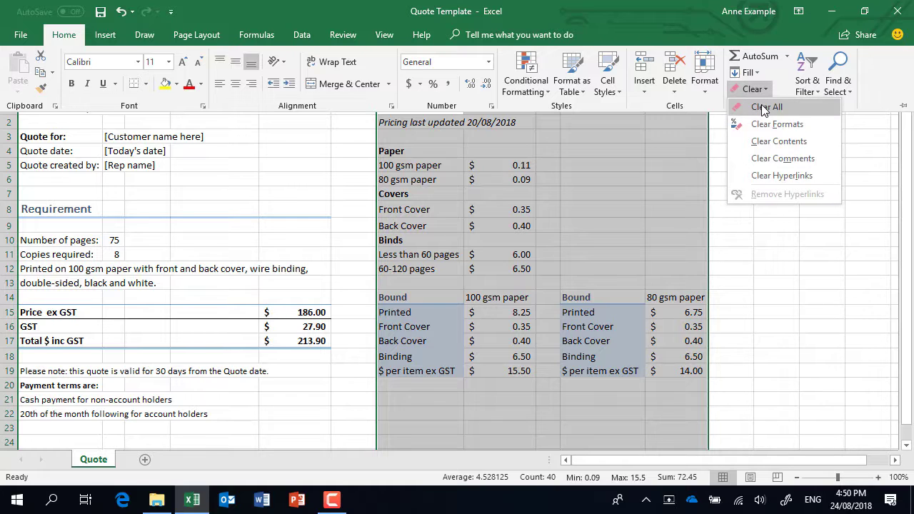
{"action": "left_click", "coordinate": [763, 107]}
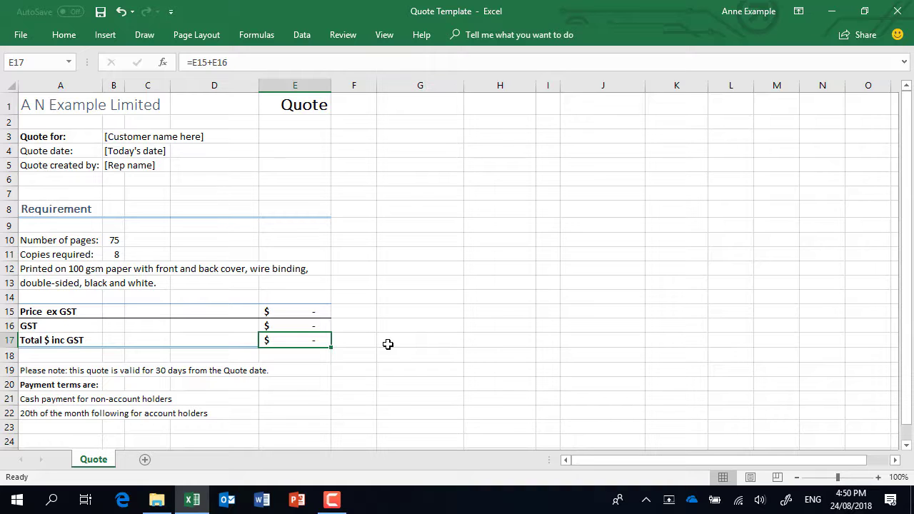
{"action": "left_click", "coordinate": [118, 16]}
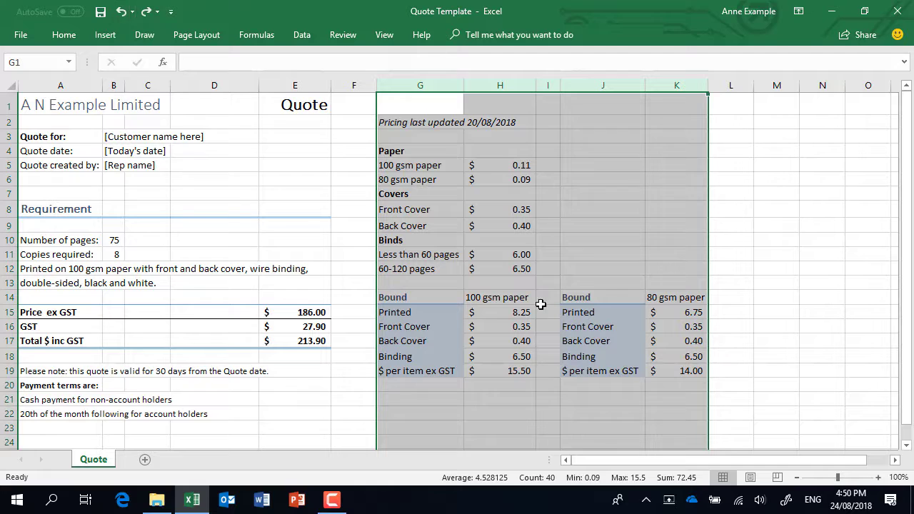
Step: Copy E15:E17 and paste them back as static values 186, 27.9 and 213.9, then clear the copy marquee
{"action": "left_click", "coordinate": [318, 313]}
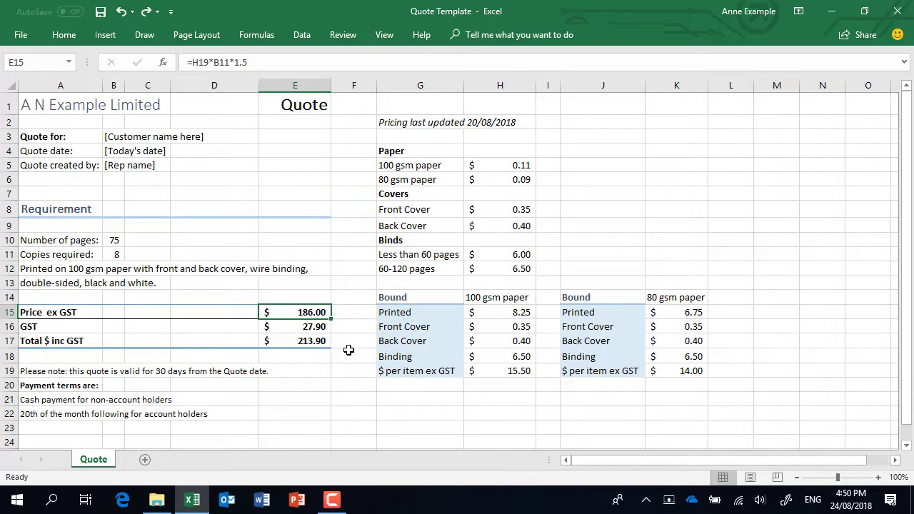
{"action": "left_click_drag", "start_coordinate": [319, 316], "coordinate": [312, 340]}
{"action": "right_click", "coordinate": [312, 332]}
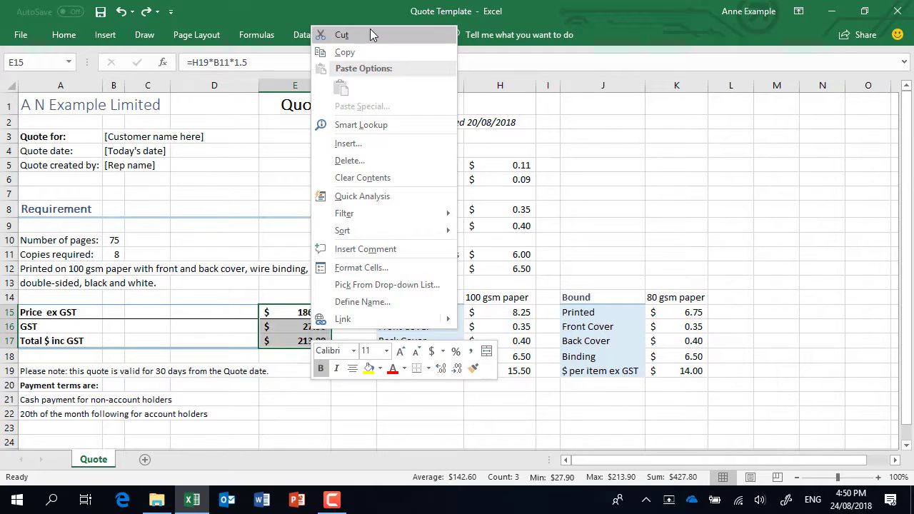
{"action": "left_click", "coordinate": [365, 53]}
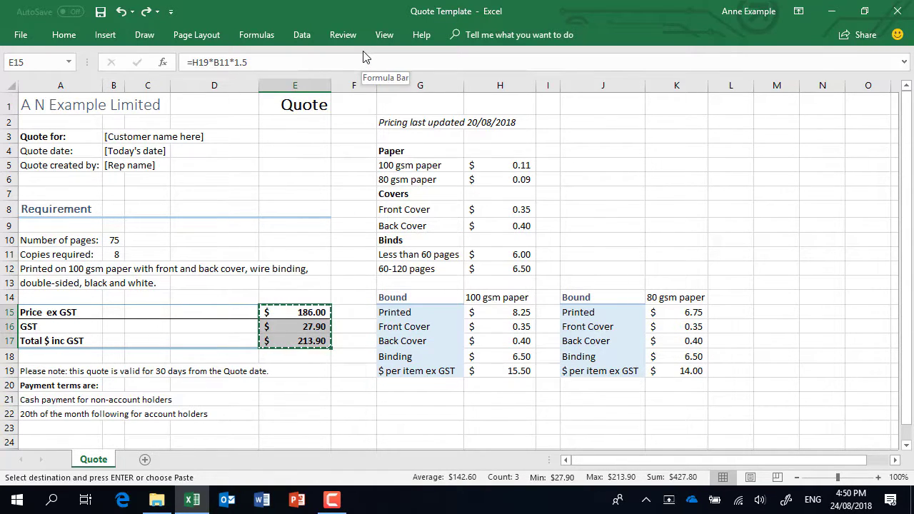
{"action": "right_click", "coordinate": [284, 312]}
{"action": "left_click", "coordinate": [336, 227]}
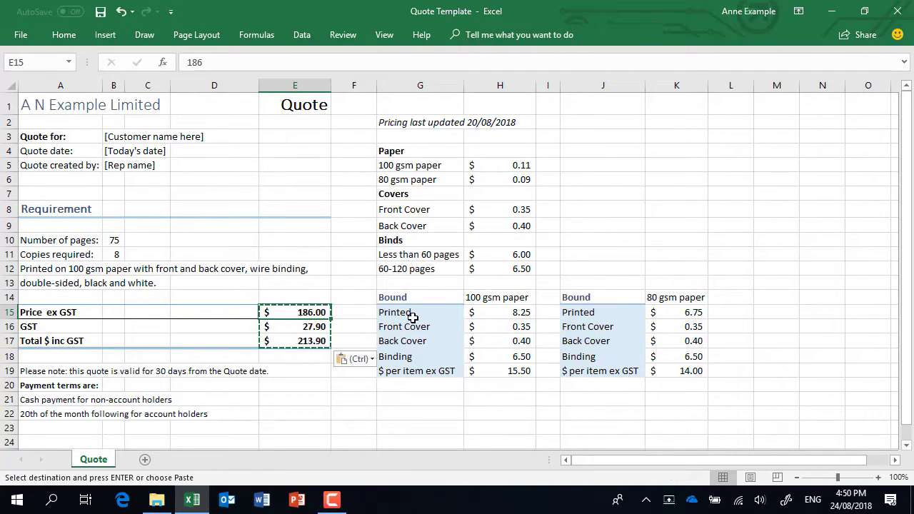
{"action": "key", "text": "Down"}
{"action": "key", "text": "Down"}
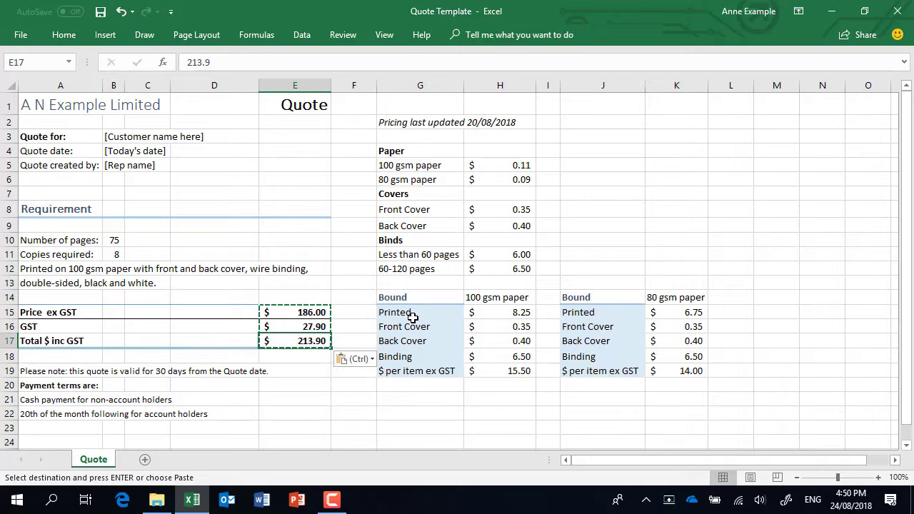
{"action": "key", "text": "Up"}
{"action": "key", "text": "Up"}
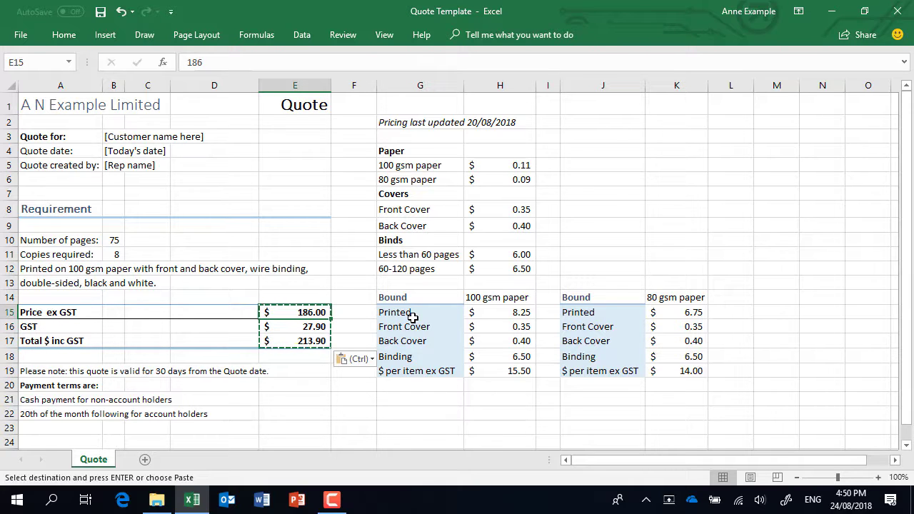
{"action": "left_click", "coordinate": [371, 314]}
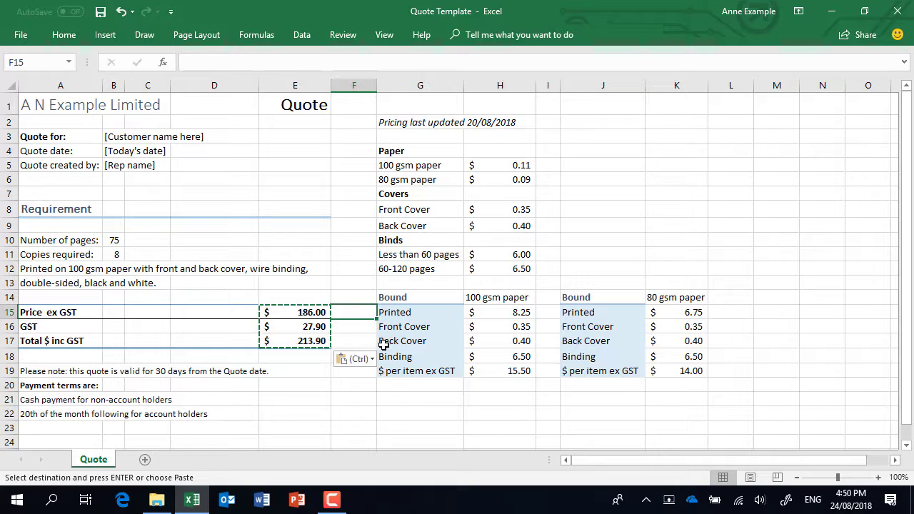
{"action": "key", "text": "Escape"}
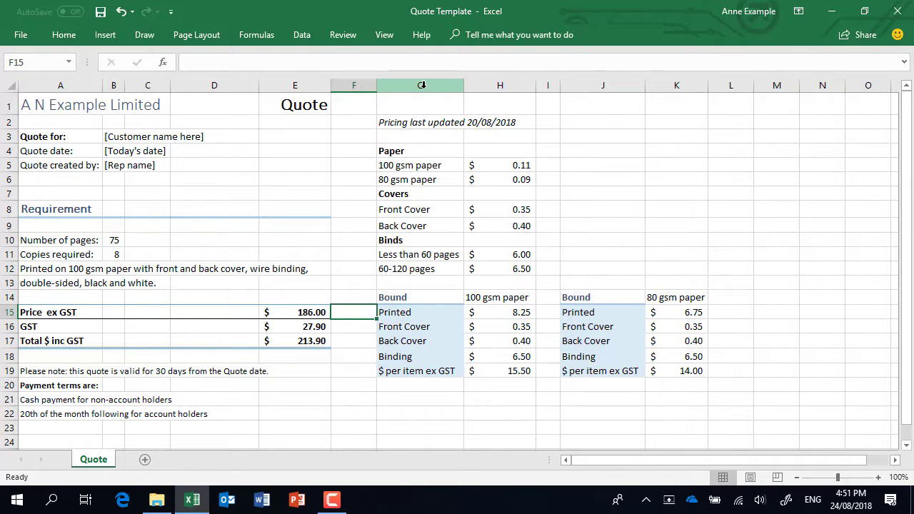
Step: Clear all contents and formatting from the pricing table columns G to K
{"action": "left_click_drag", "start_coordinate": [421, 87], "coordinate": [659, 102]}
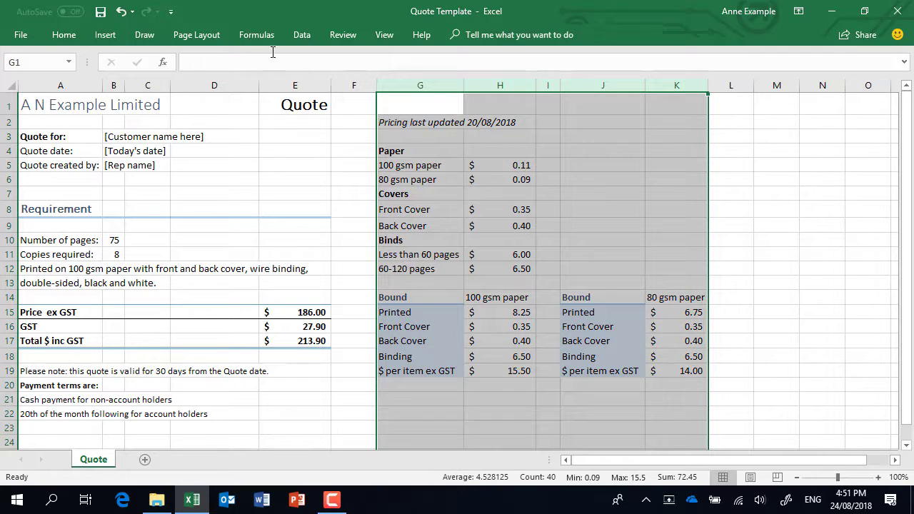
{"action": "left_click", "coordinate": [64, 41]}
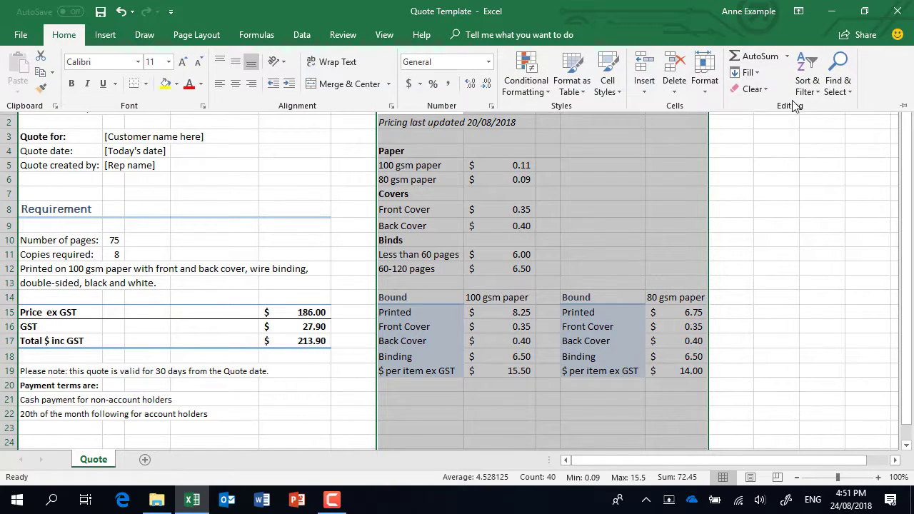
{"action": "left_click", "coordinate": [765, 89]}
{"action": "left_click", "coordinate": [760, 108]}
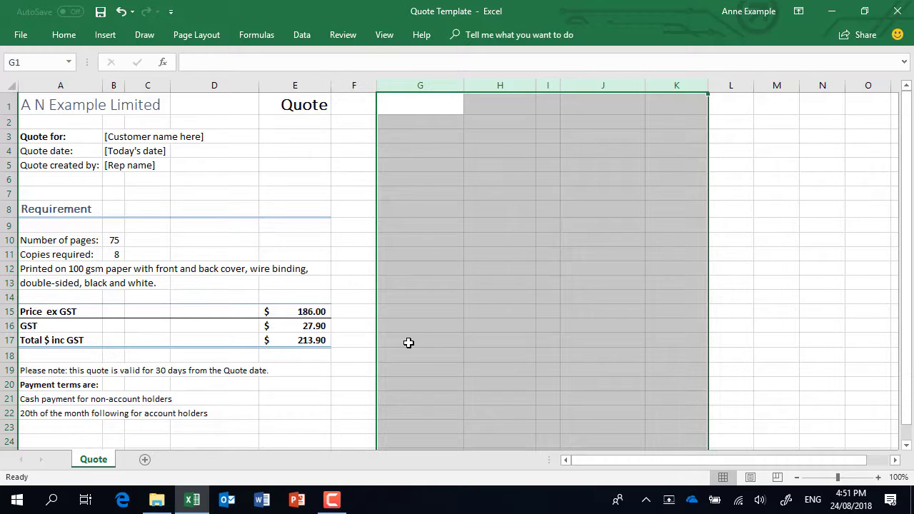
Step: Check that the price, GST and total cells still read $186.00, $27.90 and $213.90
{"action": "left_click", "coordinate": [316, 312]}
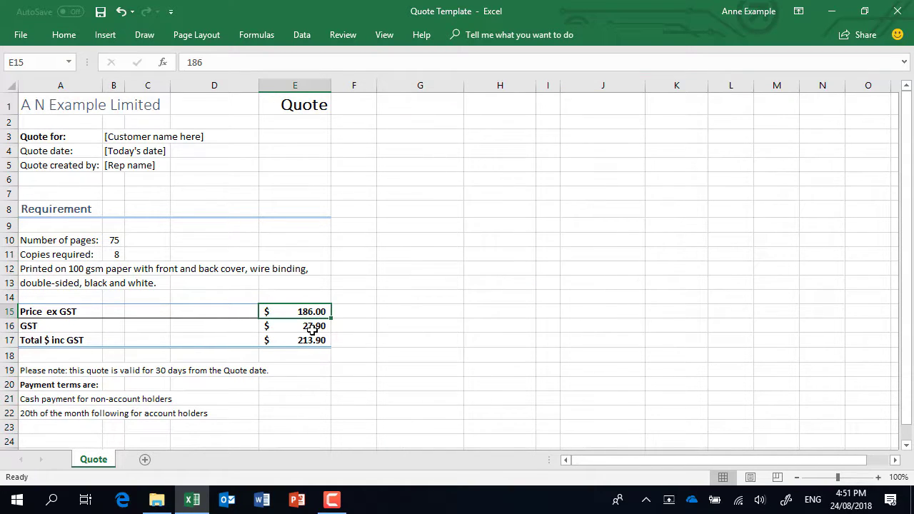
{"action": "left_click", "coordinate": [308, 325]}
{"action": "left_click", "coordinate": [303, 340]}
{"action": "left_click", "coordinate": [300, 312]}
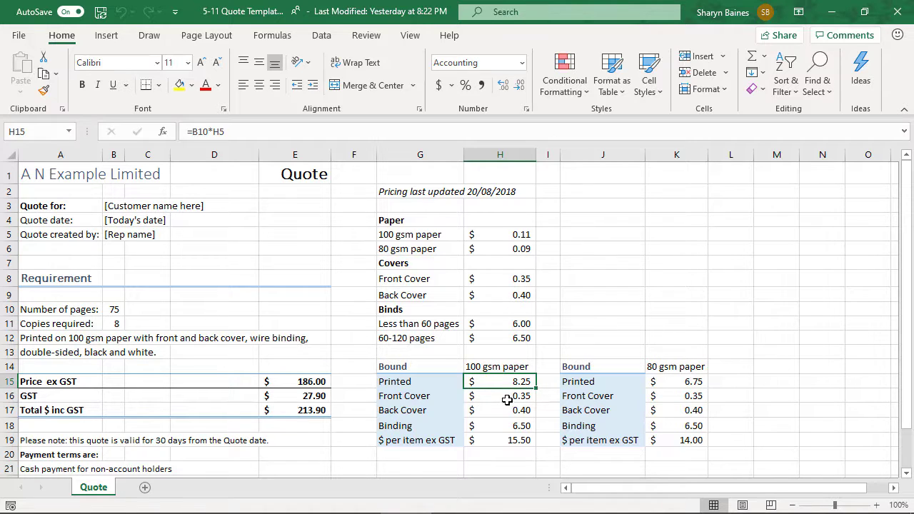
{"action": "left_click", "coordinate": [507, 441]}
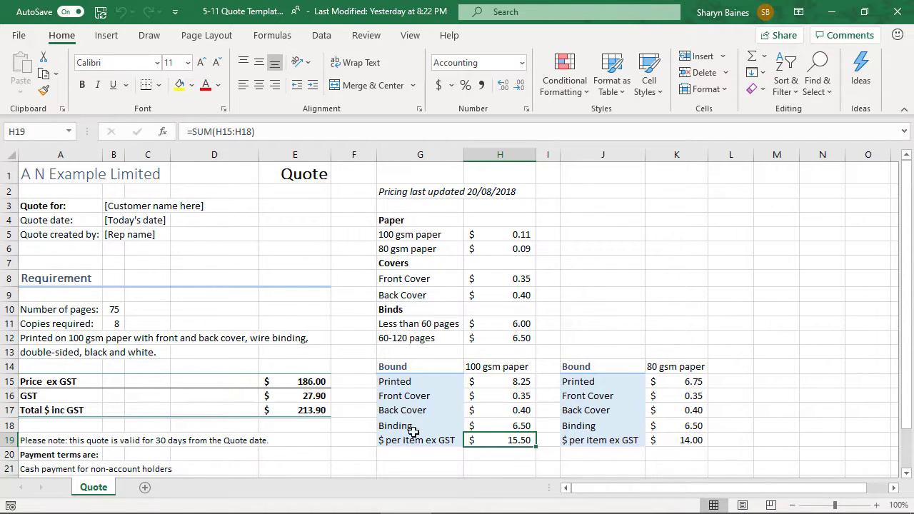
{"action": "left_click", "coordinate": [314, 383]}
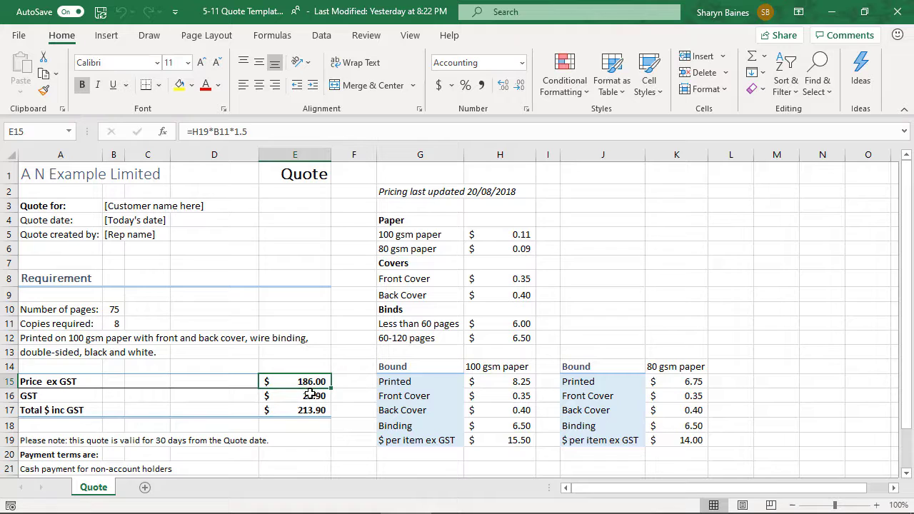
{"action": "left_click", "coordinate": [314, 397]}
{"action": "left_click", "coordinate": [314, 410]}
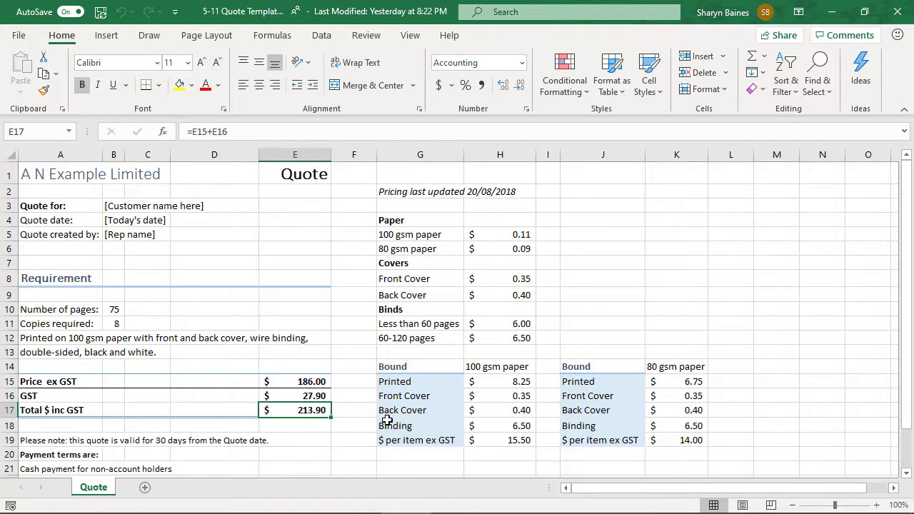
Step: Copy the whole Quote sheet and paste it back over itself as values only
{"action": "left_click", "coordinate": [10, 156]}
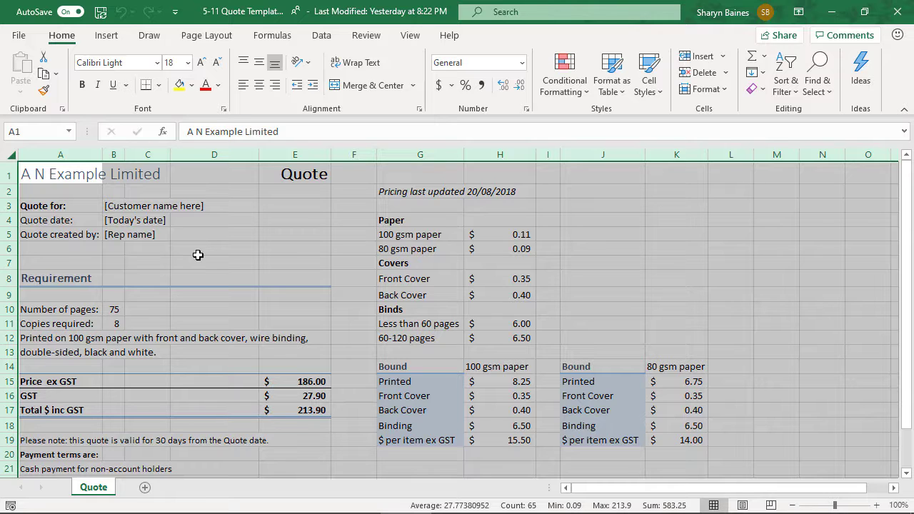
{"action": "right_click", "coordinate": [198, 254]}
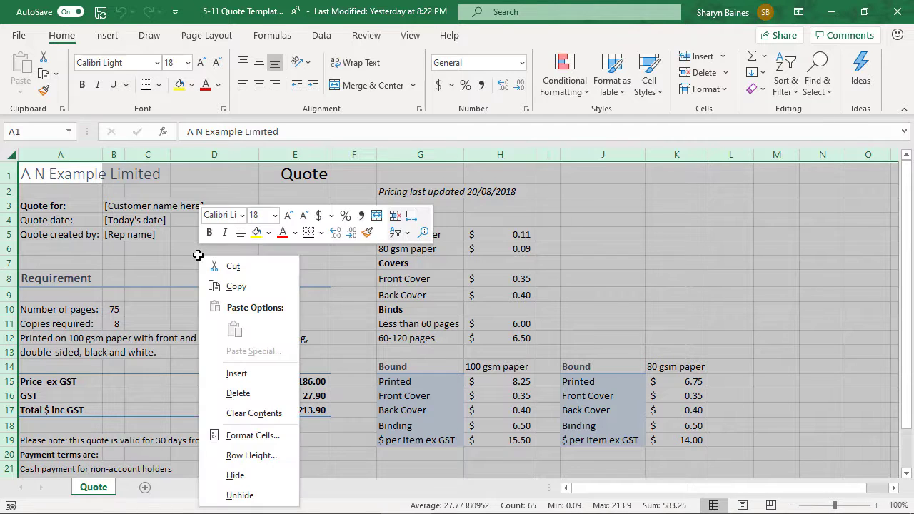
{"action": "left_click", "coordinate": [235, 286]}
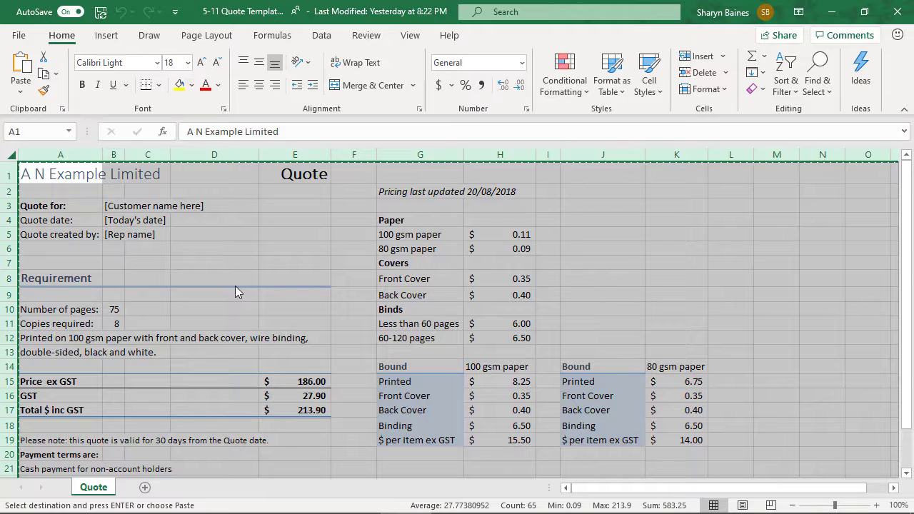
{"action": "right_click", "coordinate": [235, 263]}
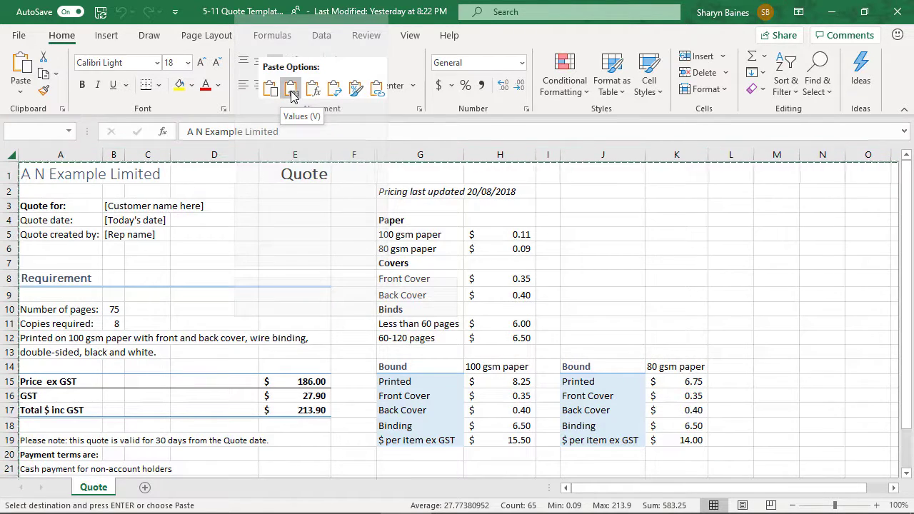
{"action": "left_click", "coordinate": [290, 88]}
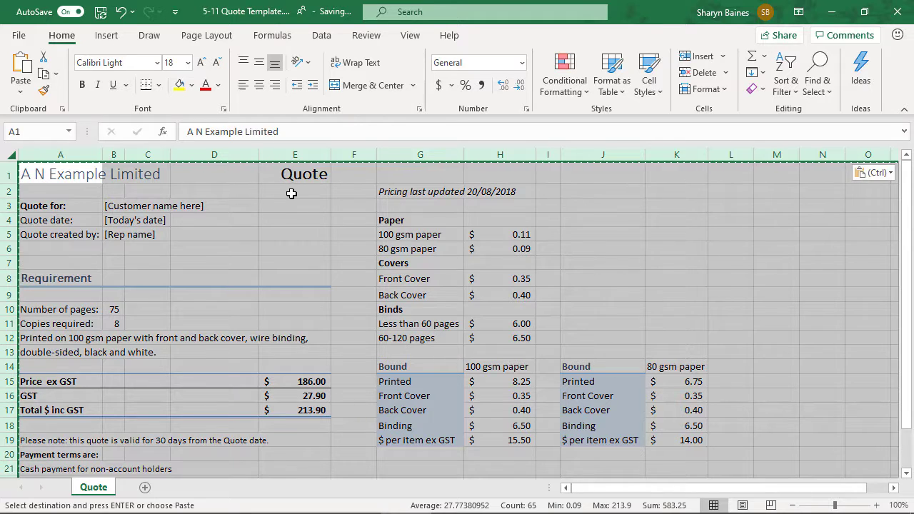
{"action": "key", "text": "Escape"}
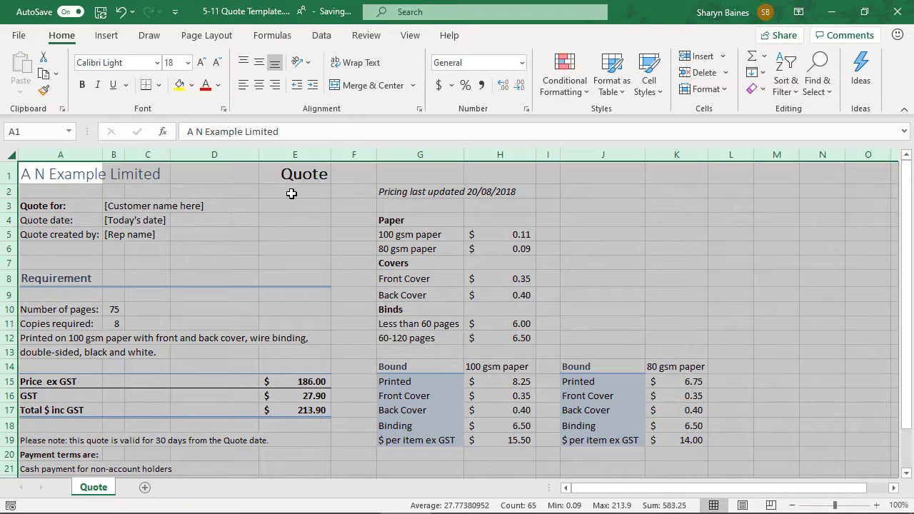
{"action": "left_click", "coordinate": [307, 383]}
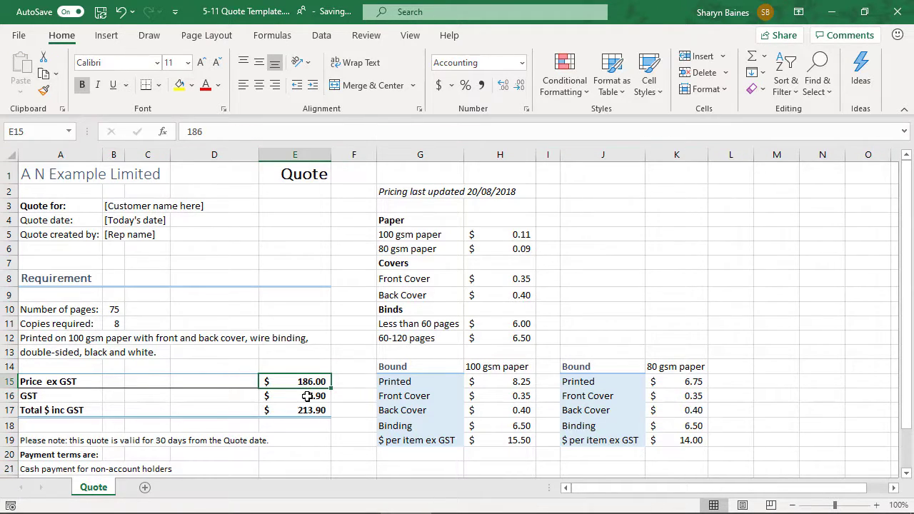
{"action": "left_click", "coordinate": [307, 397]}
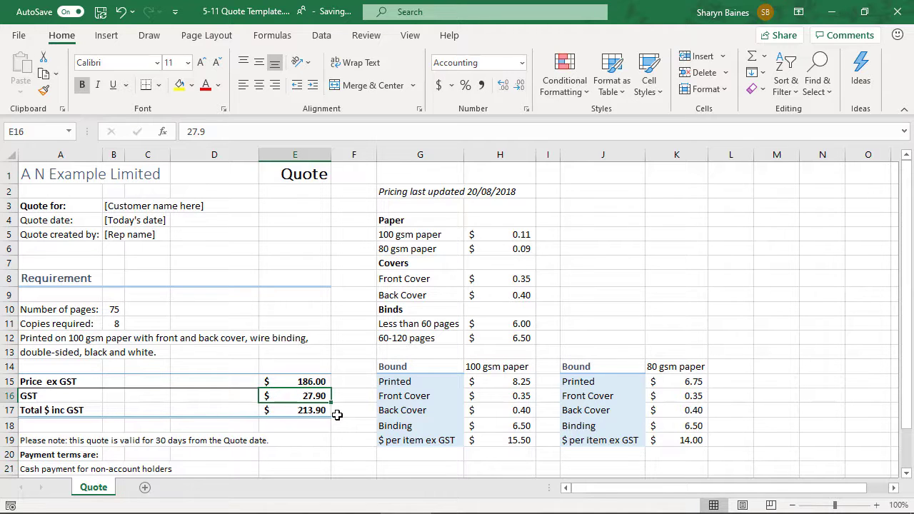
{"action": "left_click", "coordinate": [316, 410]}
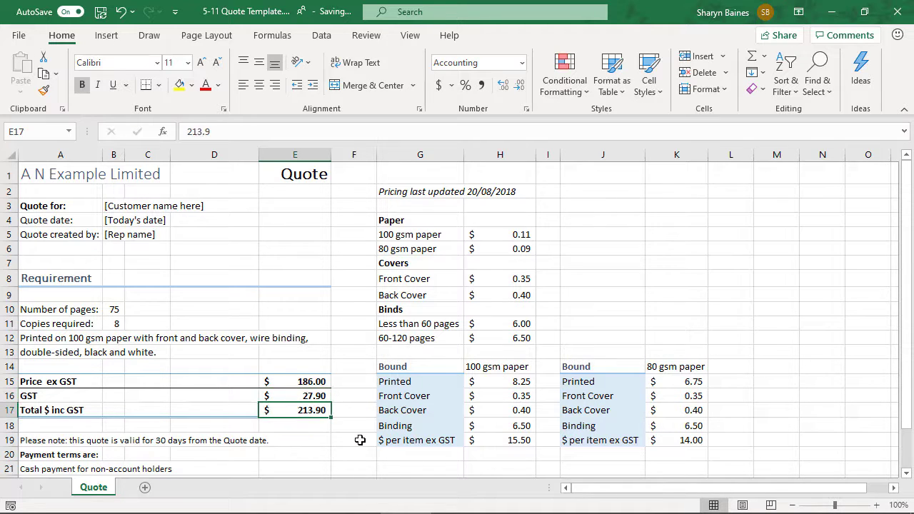
{"action": "left_click", "coordinate": [523, 383]}
{"action": "left_click", "coordinate": [517, 399]}
{"action": "left_click", "coordinate": [521, 413]}
{"action": "left_click", "coordinate": [522, 424]}
{"action": "left_click", "coordinate": [522, 440]}
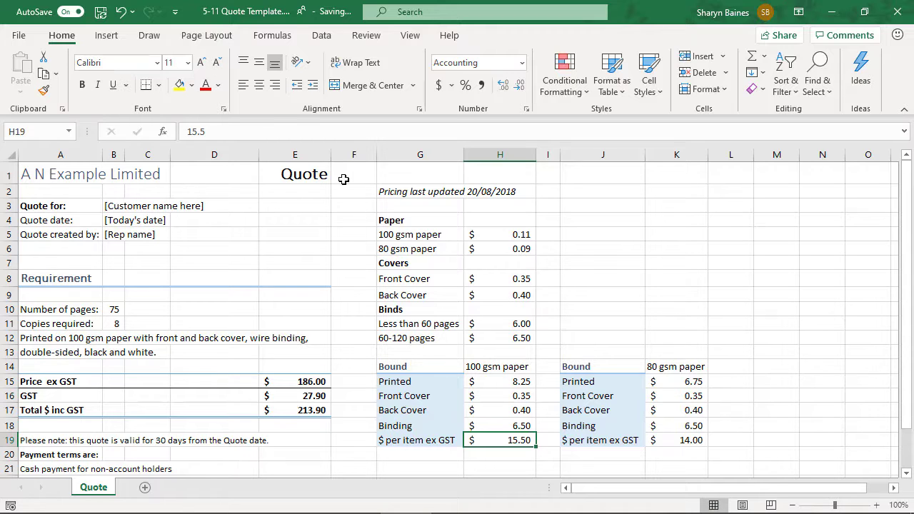
Step: Turn on Show Formulas, scroll to confirm only values remain, then turn it back off
{"action": "left_click", "coordinate": [261, 37]}
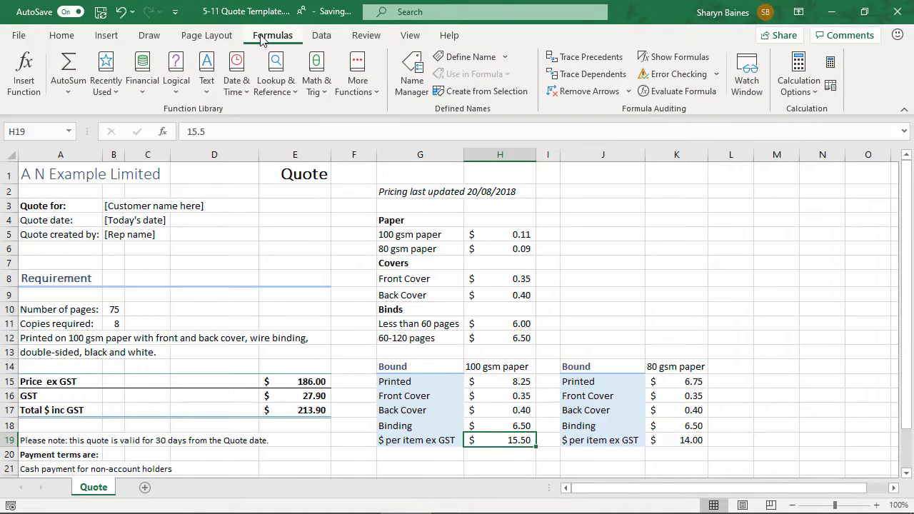
{"action": "left_click", "coordinate": [676, 60]}
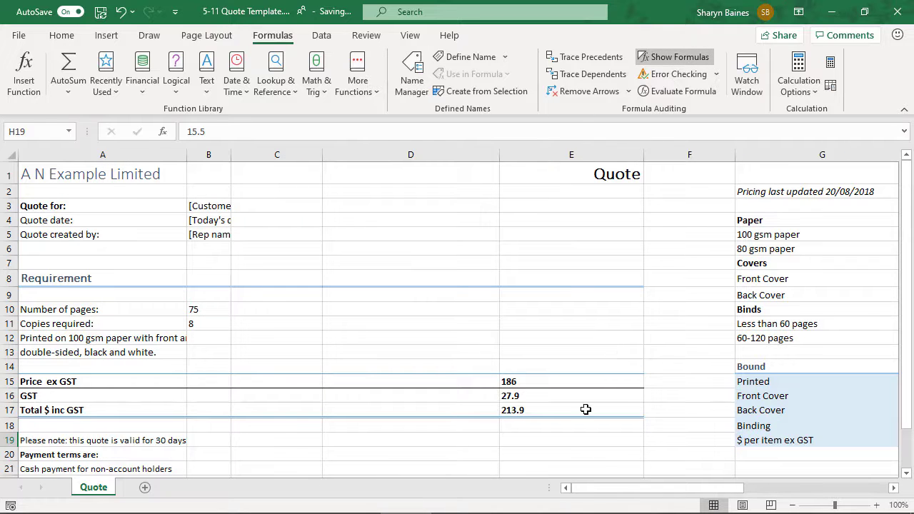
{"action": "mouse_move", "coordinate": [597, 490]}
{"action": "left_mouse_down"}
{"action": "mouse_move", "coordinate": [739, 483]}
{"action": "mouse_move", "coordinate": [594, 494]}
{"action": "left_mouse_up"}
{"action": "scroll", "coordinate": [718, 429], "scroll_direction": "down", "scroll_amount": 6}
{"action": "scroll", "coordinate": [497, 447], "scroll_direction": "up", "scroll_amount": 2}
{"action": "scroll", "coordinate": [498, 447], "scroll_direction": "up", "scroll_amount": 4}
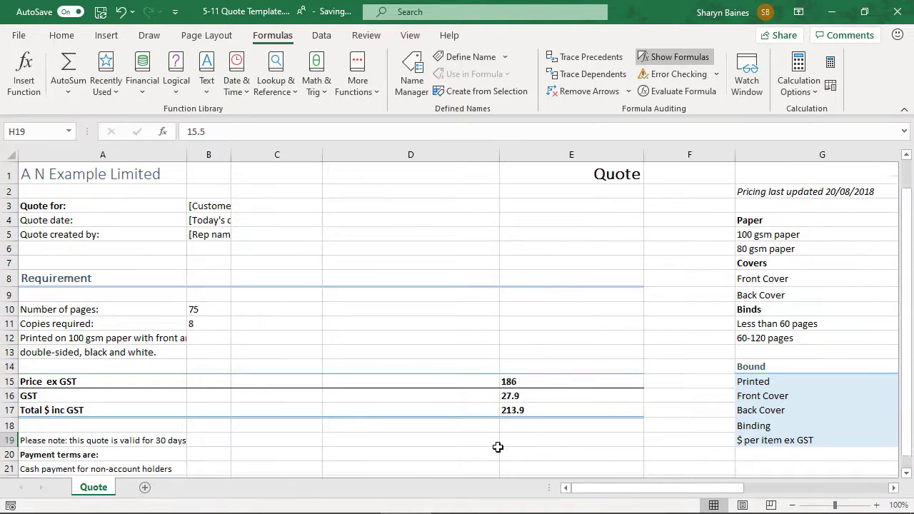
{"action": "left_click", "coordinate": [664, 62]}
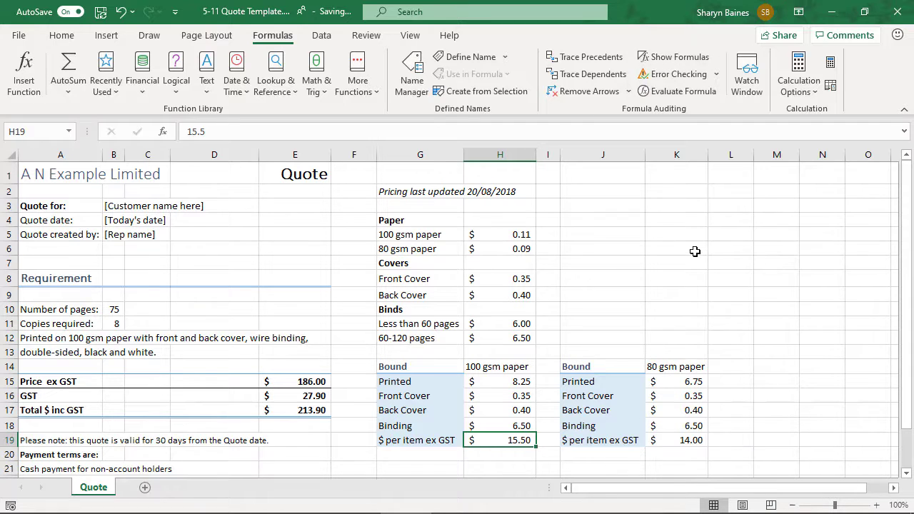